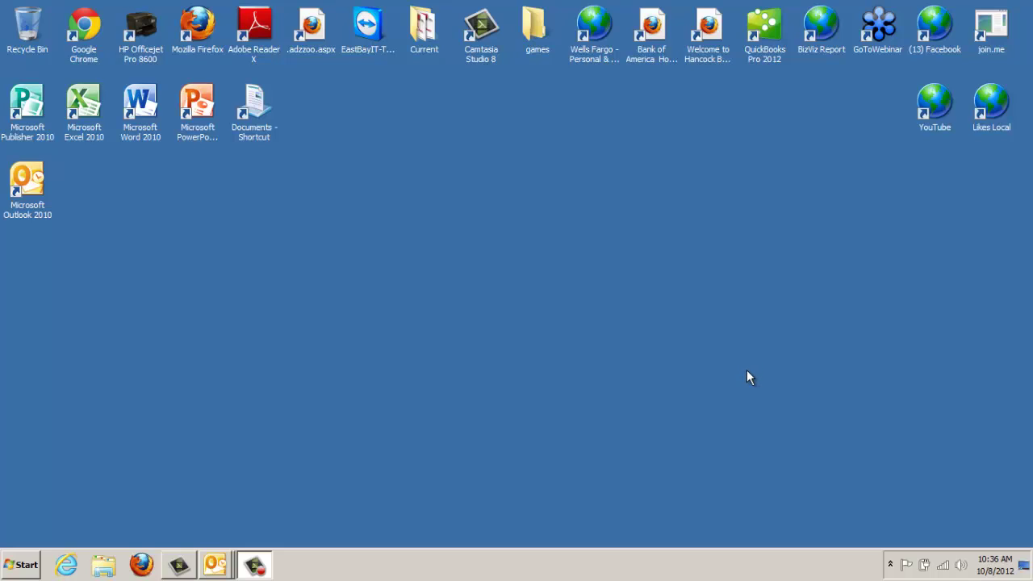
Open Firefox and bring up Google Maps by searching Google for "Google Maps".
{"action": "double_click", "coordinate": [200, 32]}
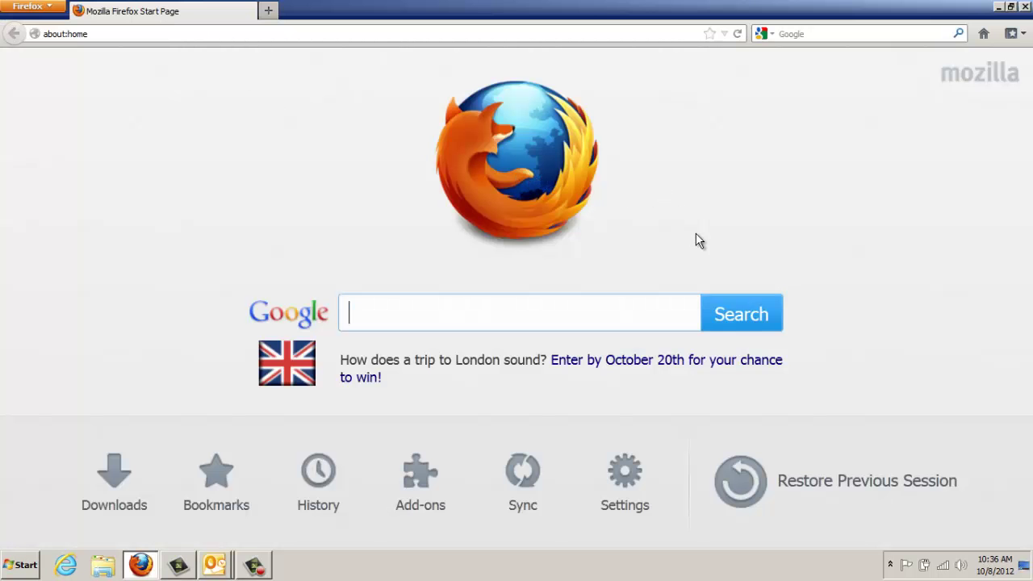
{"action": "left_click", "coordinate": [442, 320]}
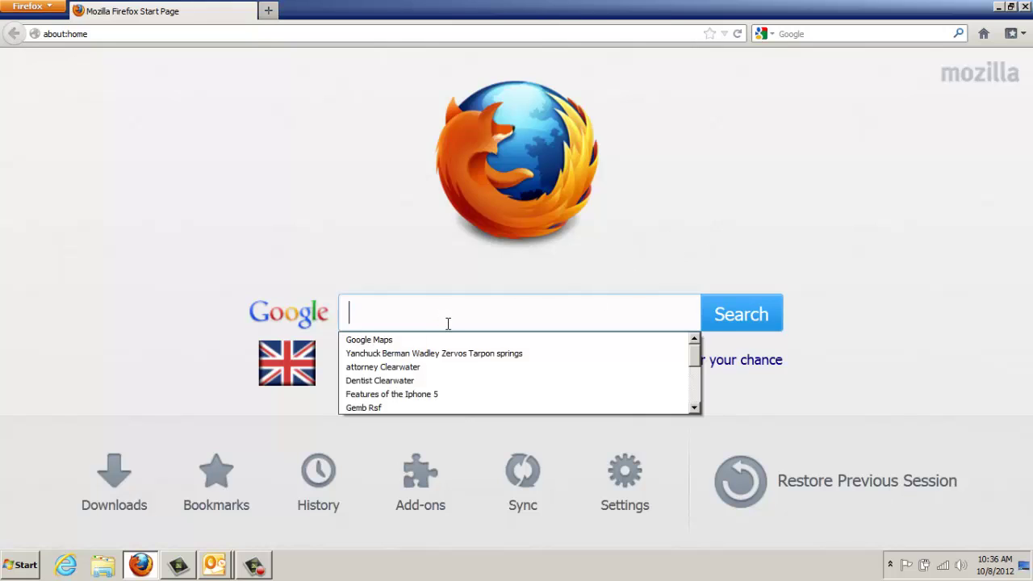
{"action": "left_click", "coordinate": [409, 342]}
{"action": "left_click", "coordinate": [723, 321]}
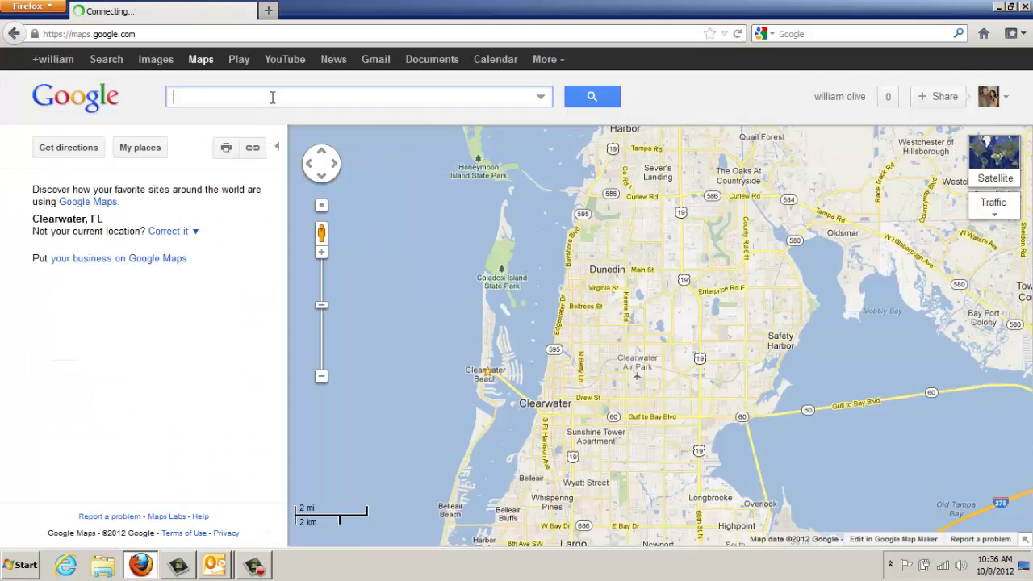
Search Google Maps for the Tarpon Springs office of Yanchuck, Berman, Wadley & Zervos, P.A.
{"action": "type", "text": "ha"}
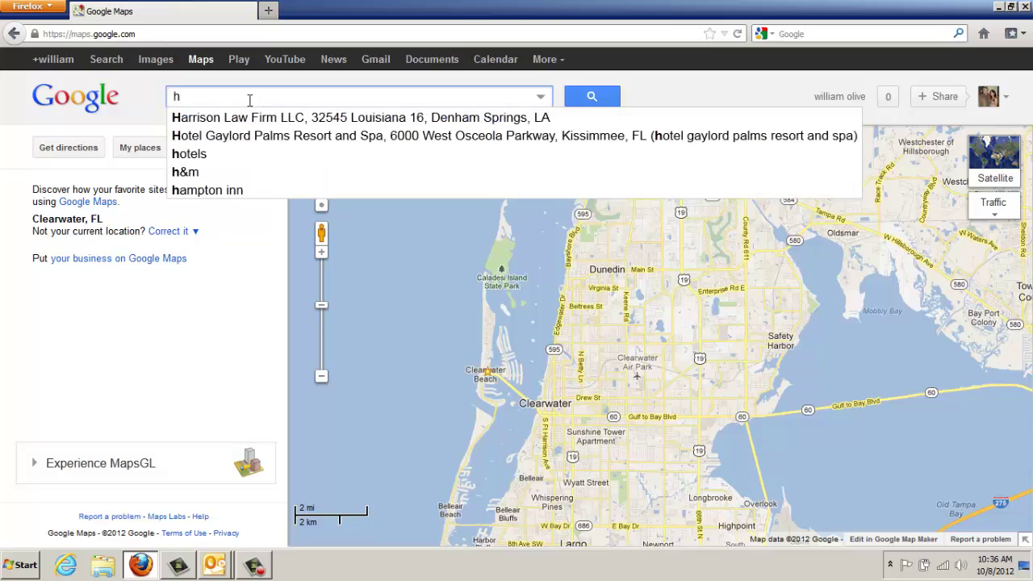
{"action": "key", "text": "BackSpace"}
{"action": "key", "text": "BackSpace"}
{"action": "type", "text": "yan"}
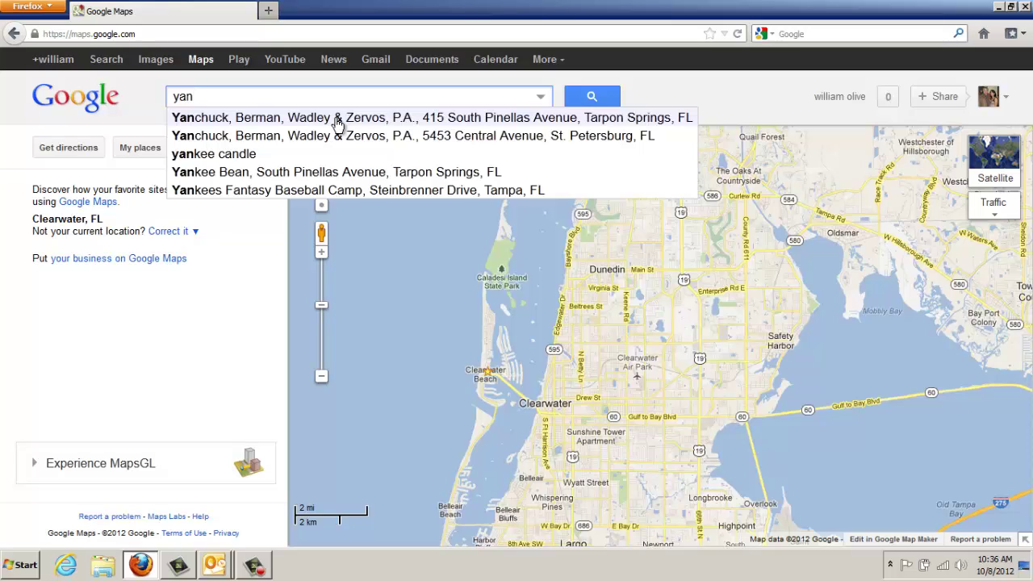
{"action": "left_click", "coordinate": [337, 121]}
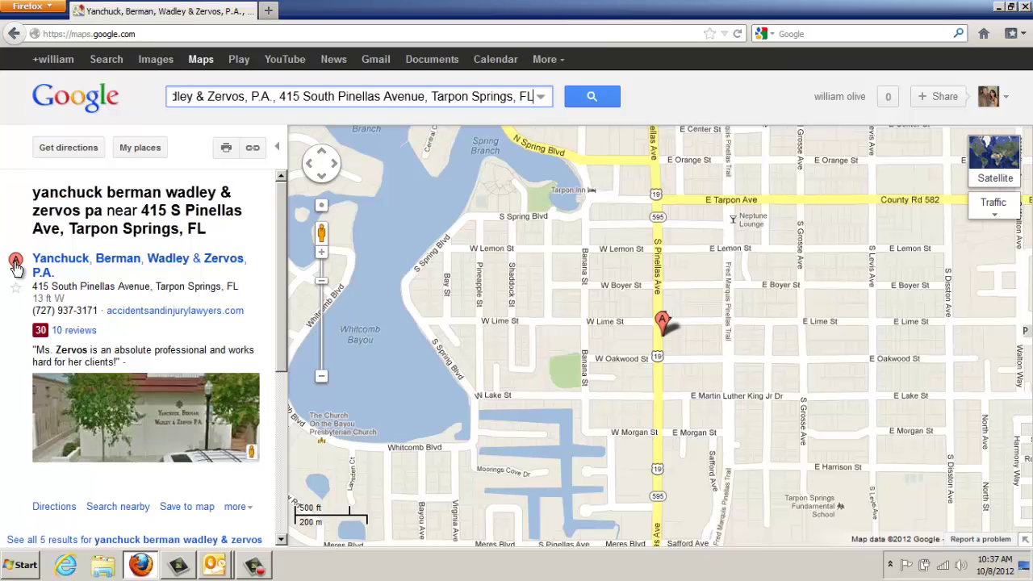
Highlight the business name and address on the law firm's Google+ listing, and close the browser with both tabs.
{"action": "left_click", "coordinate": [17, 265]}
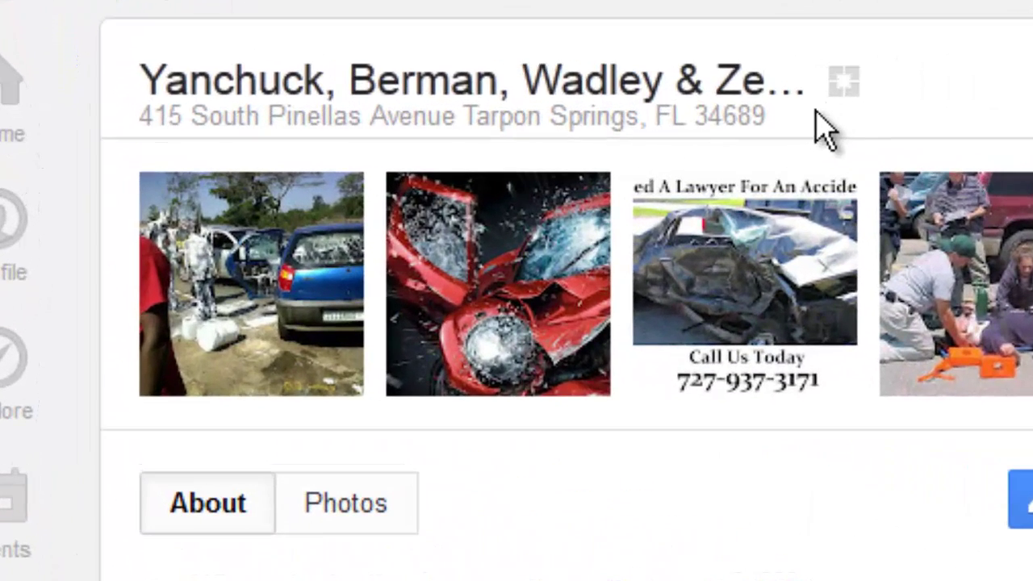
{"action": "left_click_drag", "start_coordinate": [815, 113], "coordinate": [134, 133]}
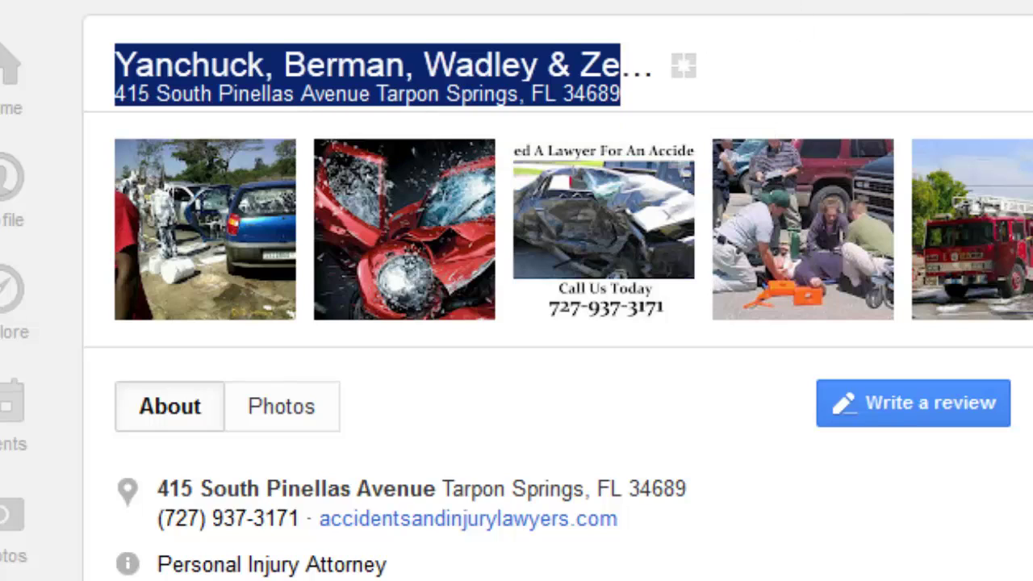
{"action": "key", "text": "alt+F4"}
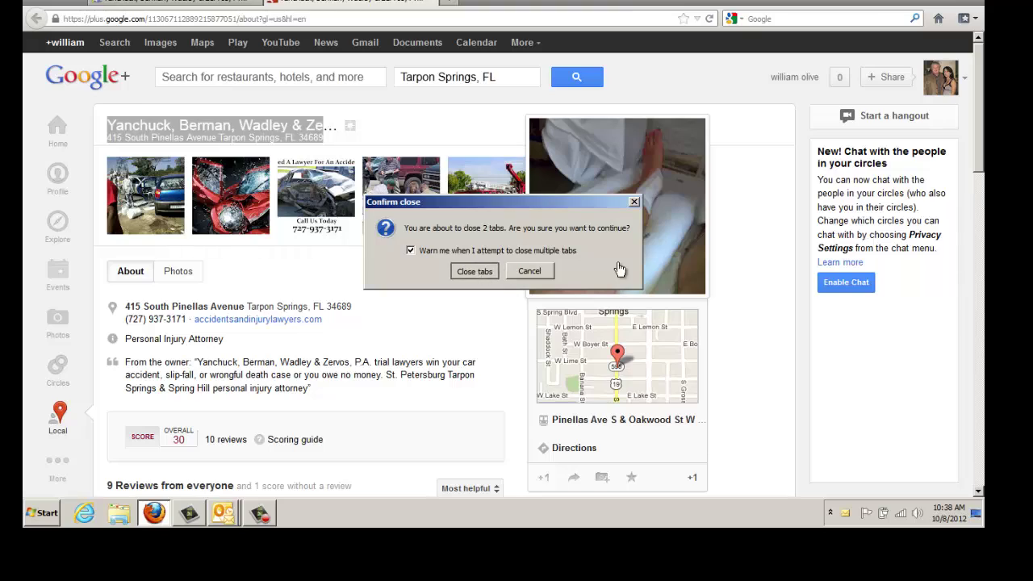
{"action": "key", "text": "Return"}
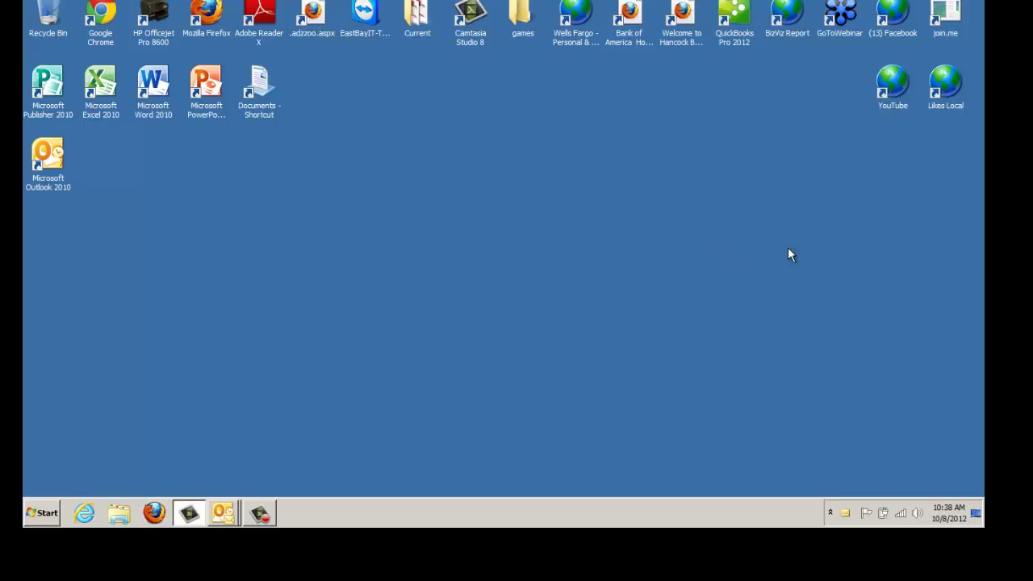
Open the Likes Local website from the desktop and log in to the Back Office with the saved credentials.
{"action": "double_click", "coordinate": [945, 81]}
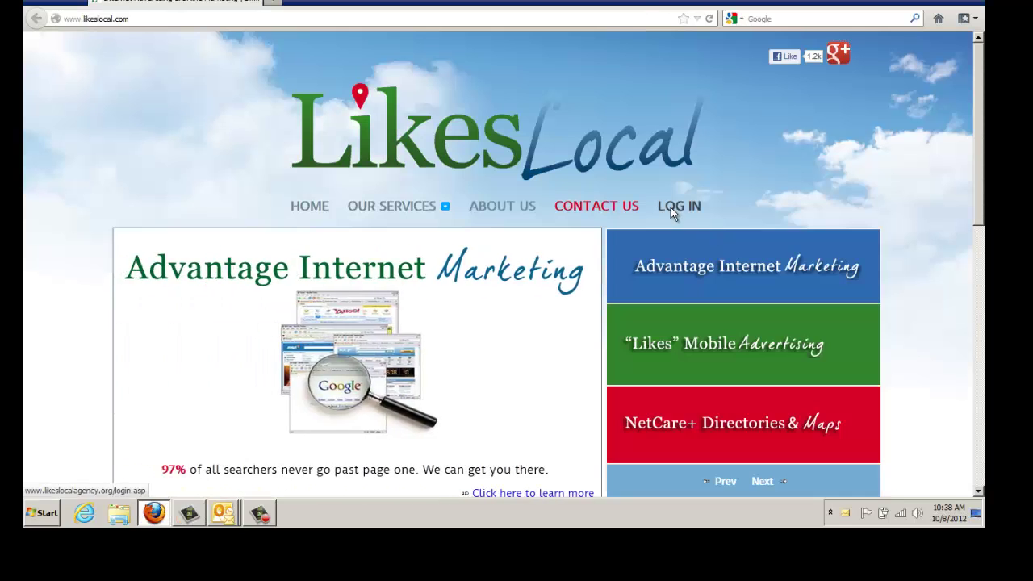
{"action": "left_click", "coordinate": [668, 207]}
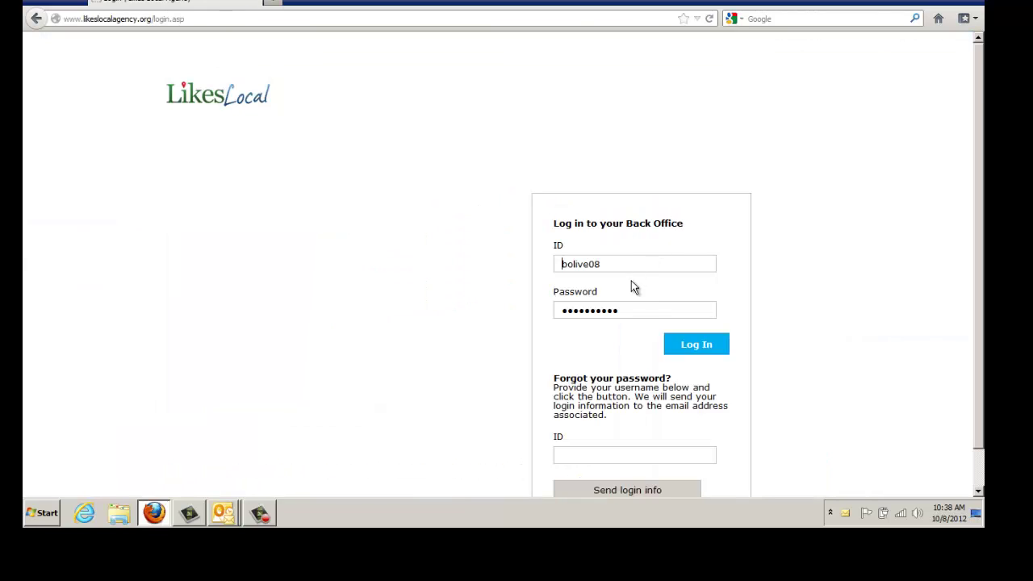
{"action": "left_click", "coordinate": [691, 346]}
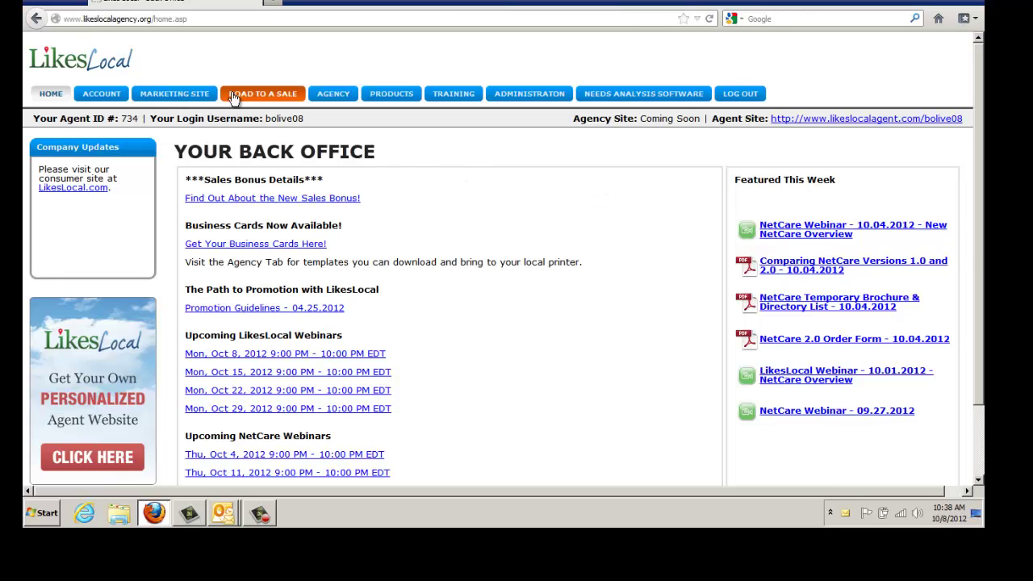
Open the NetCare product page and request the free visibility report for the law firm's business phone number.
{"action": "left_click", "coordinate": [388, 98]}
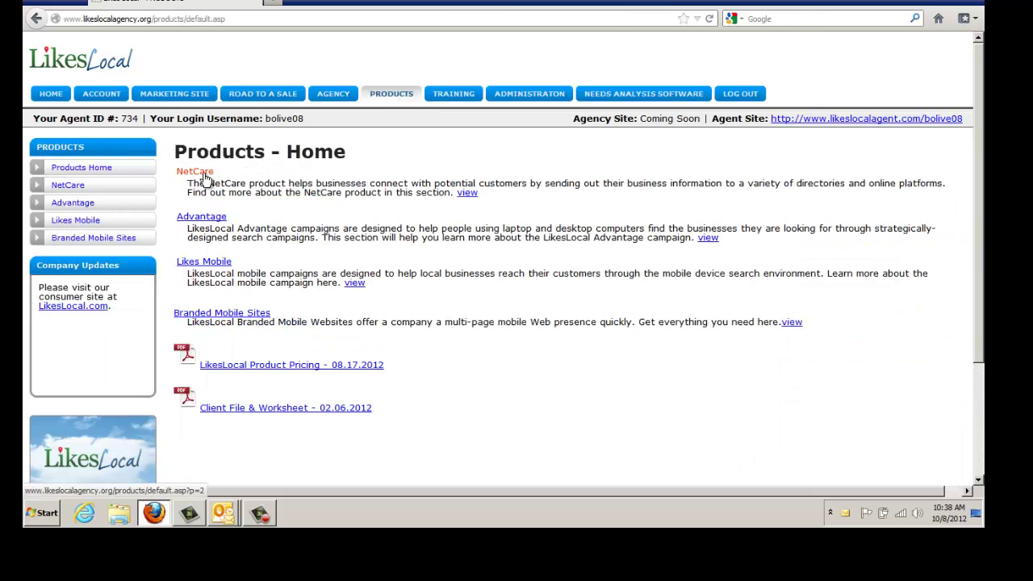
{"action": "left_click", "coordinate": [205, 179]}
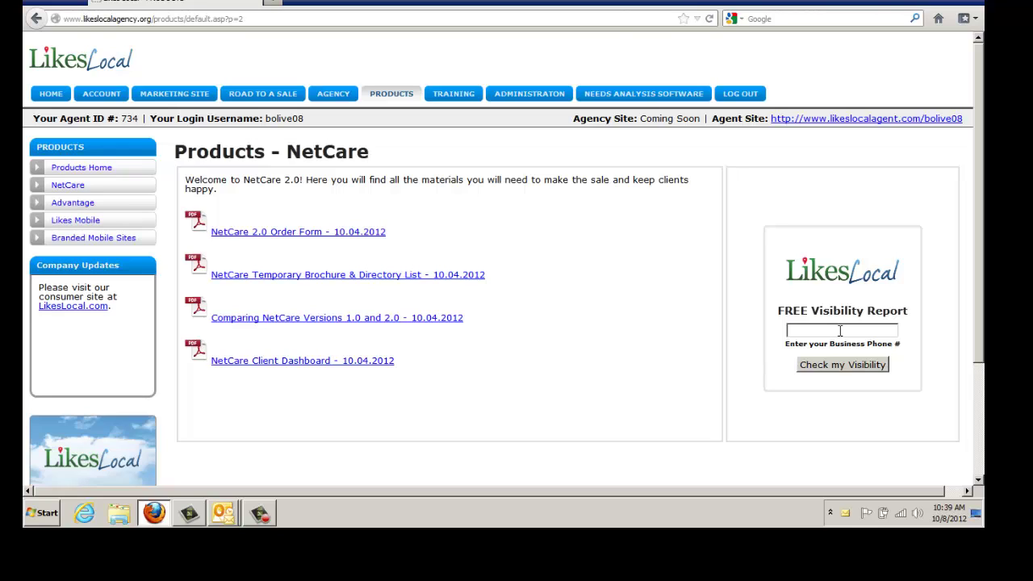
{"action": "left_click", "coordinate": [840, 331]}
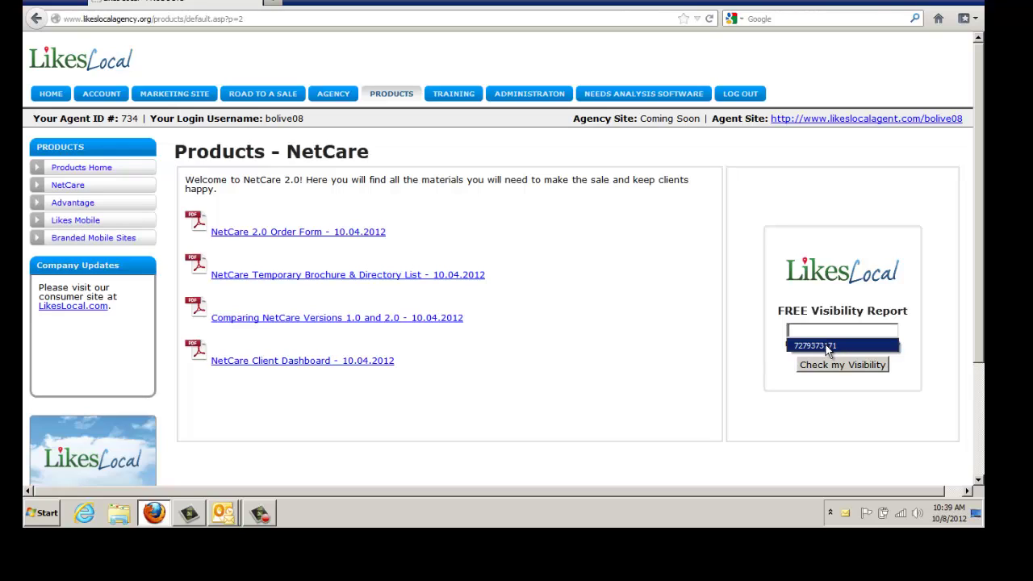
{"action": "left_click", "coordinate": [827, 346]}
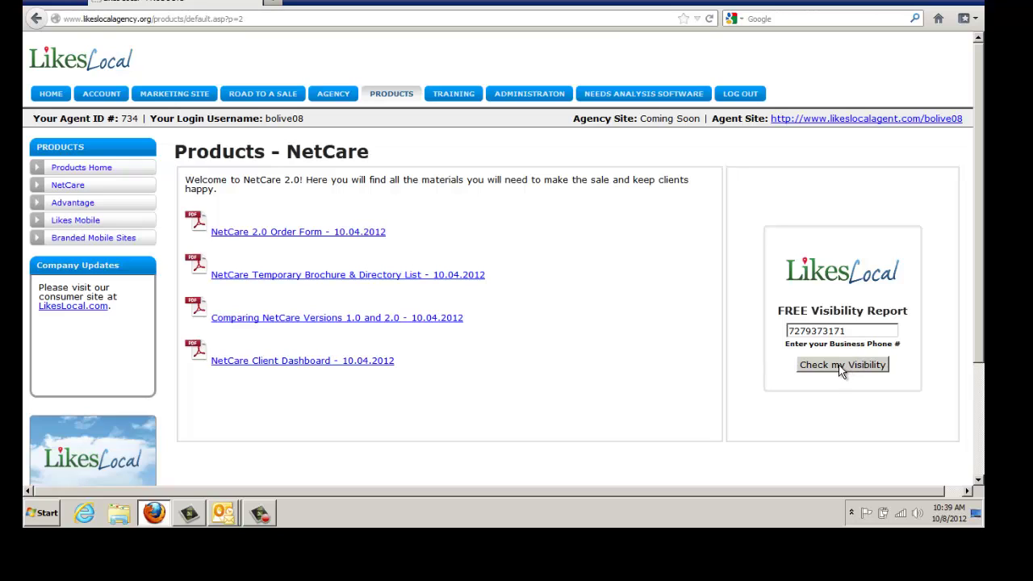
{"action": "left_click", "coordinate": [840, 367]}
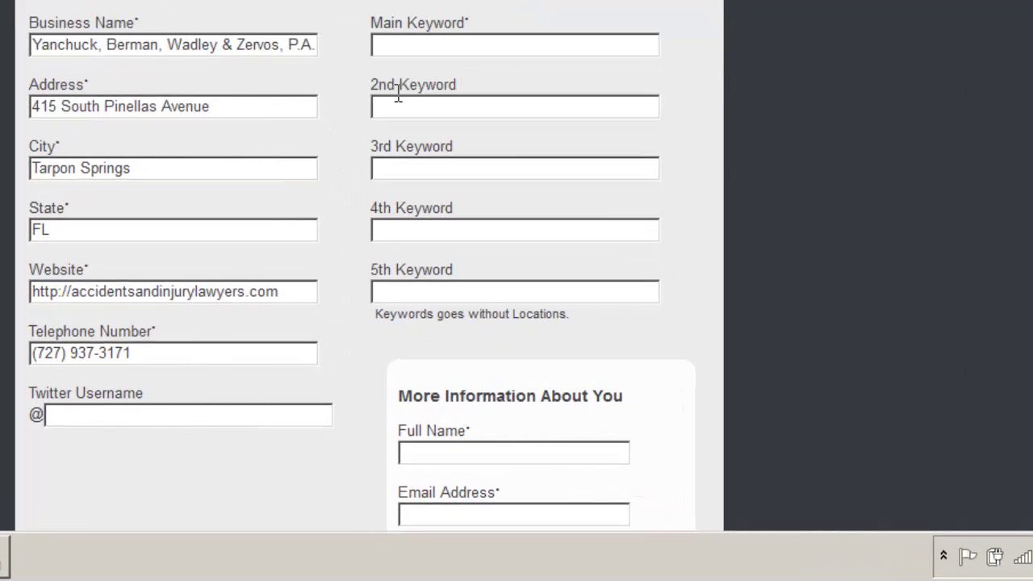
Set the main keyword to "Personal Injury Attorney", without the city name.
{"action": "left_click", "coordinate": [474, 44]}
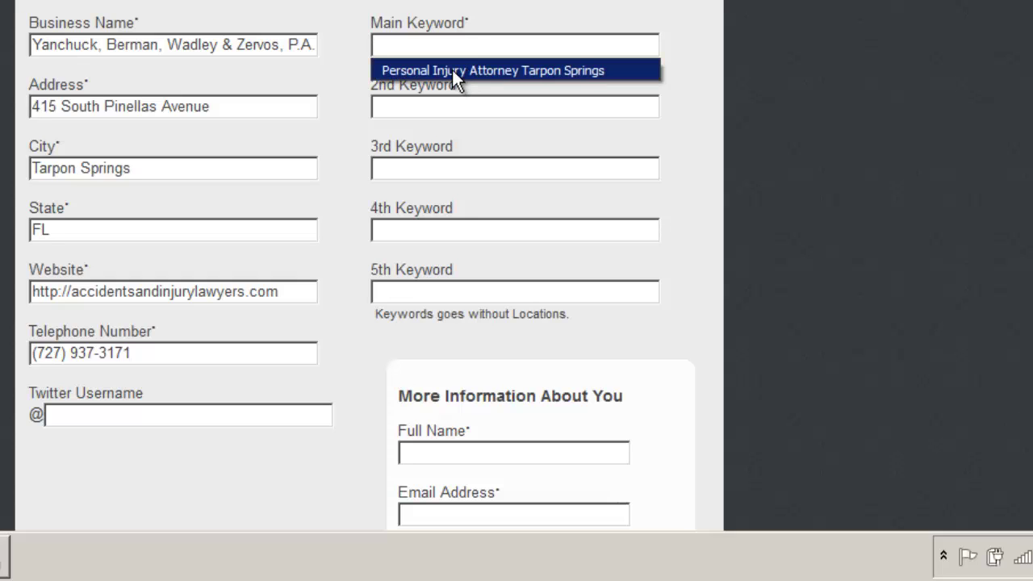
{"action": "left_click", "coordinate": [453, 71]}
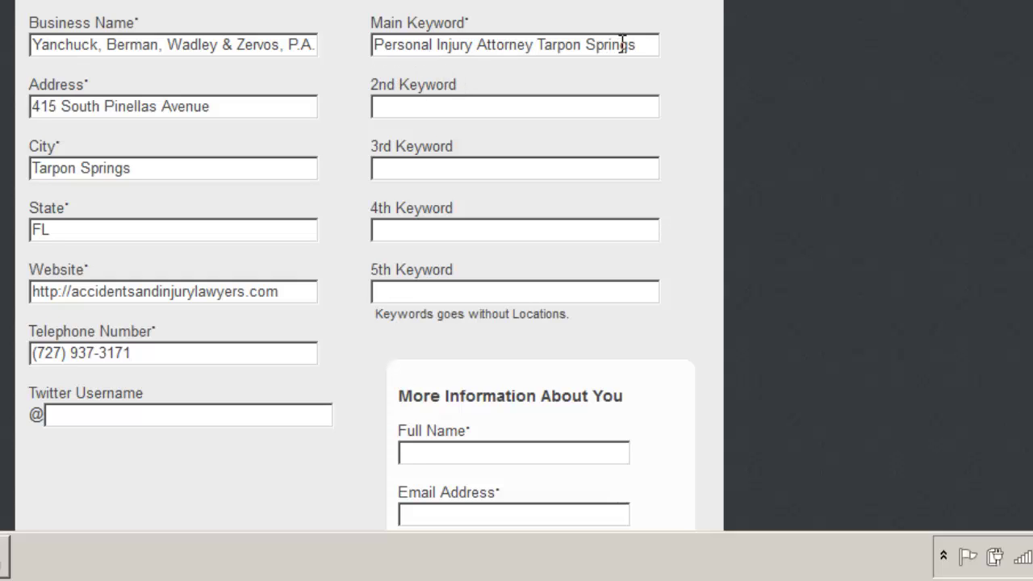
{"action": "left_click_drag", "start_coordinate": [637, 44], "coordinate": [542, 45]}
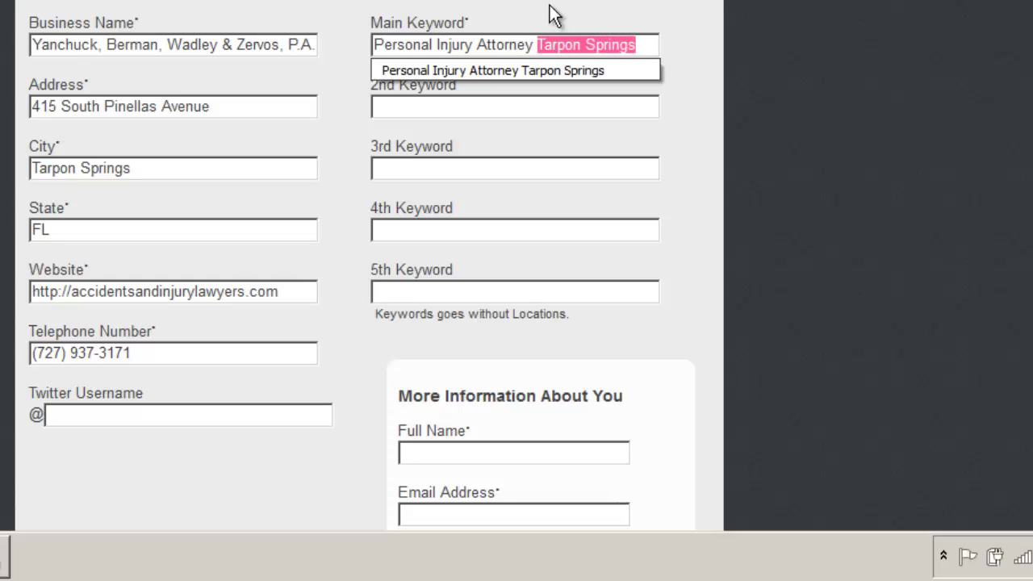
{"action": "key", "text": "BackSpace"}
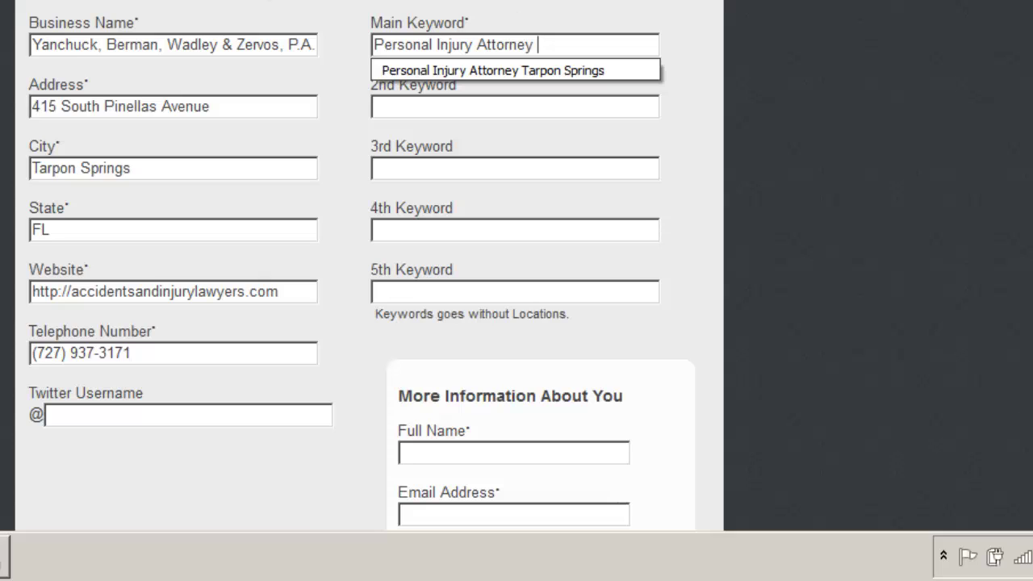
Set the 2nd keyword to "accident Attorney", without the city name.
{"action": "left_click", "coordinate": [460, 103]}
{"action": "left_click", "coordinate": [488, 109]}
{"action": "left_click", "coordinate": [468, 130]}
{"action": "left_click_drag", "start_coordinate": [594, 106], "coordinate": [500, 117]}
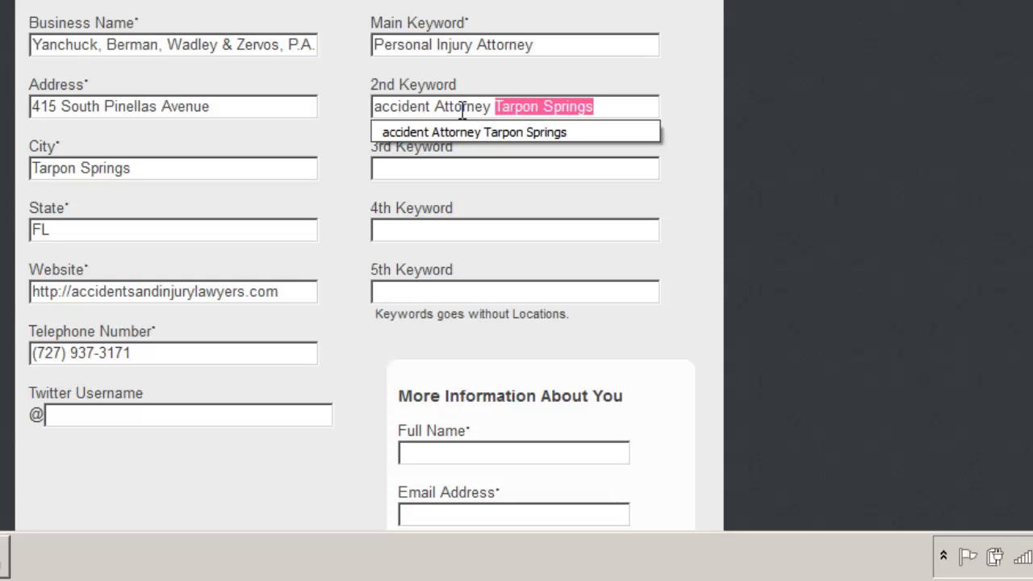
{"action": "key", "text": "BackSpace"}
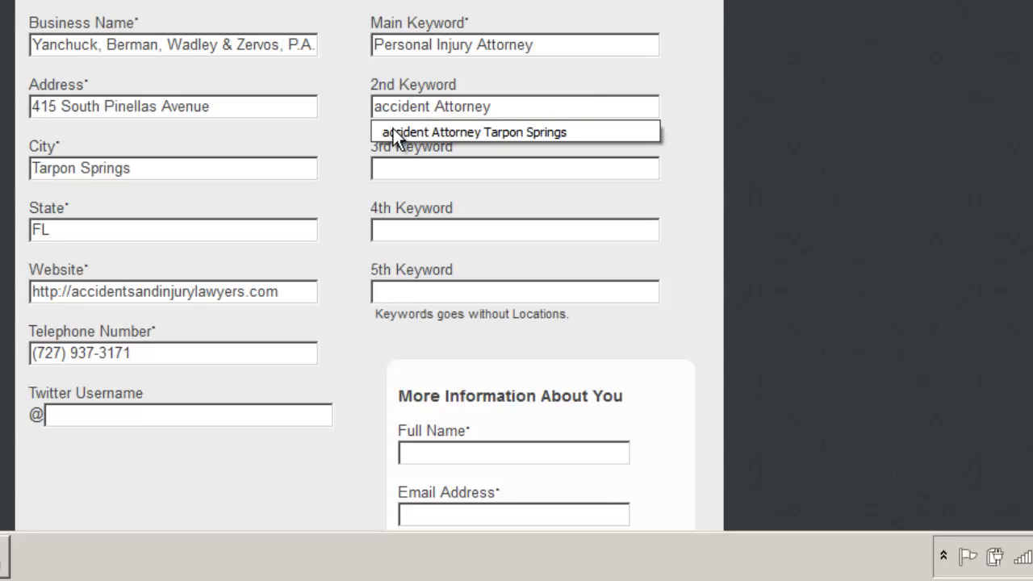
{"action": "left_click", "coordinate": [582, 74]}
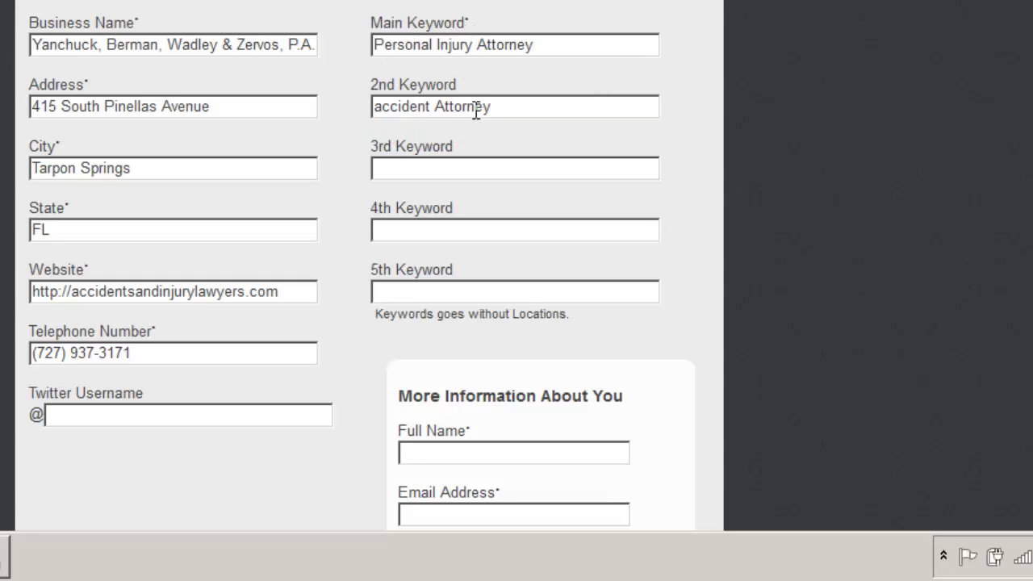
Set the 3rd keyword to "Slip and Fall Attorney", without the city name.
{"action": "left_click", "coordinate": [480, 164]}
{"action": "left_click", "coordinate": [480, 164]}
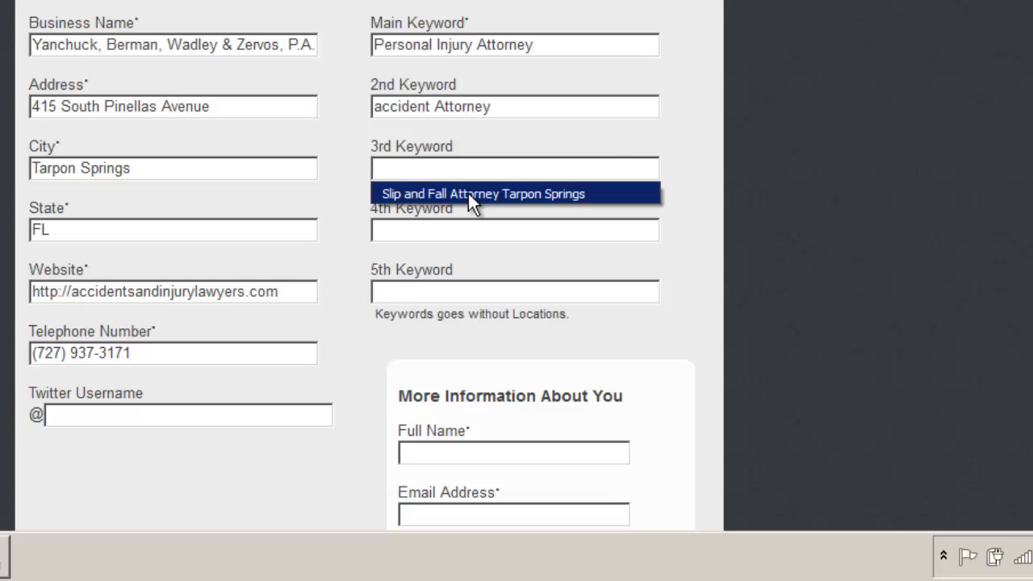
{"action": "left_click", "coordinate": [468, 195]}
{"action": "left_click_drag", "start_coordinate": [620, 168], "coordinate": [526, 171]}
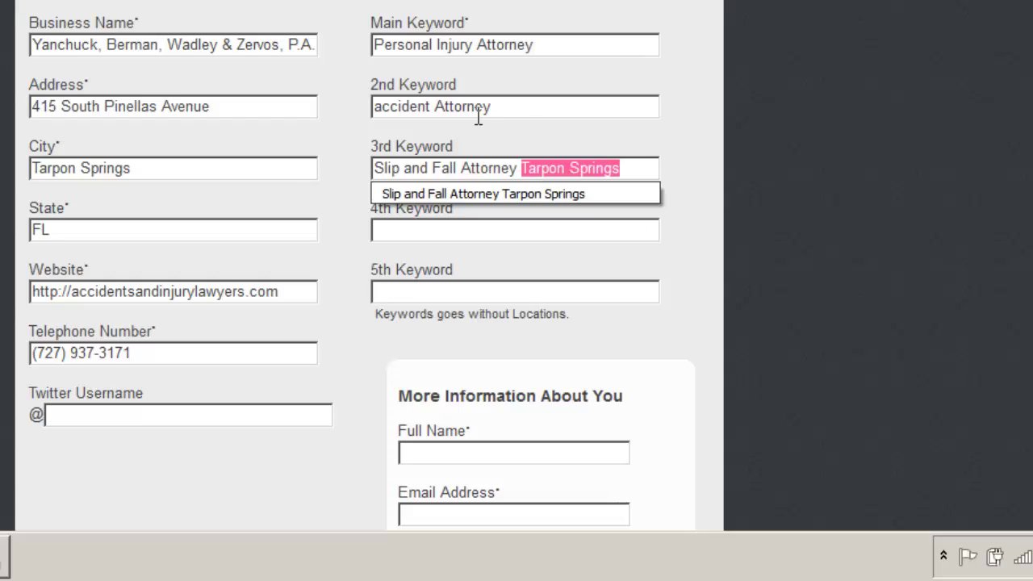
{"action": "key", "text": "BackSpace"}
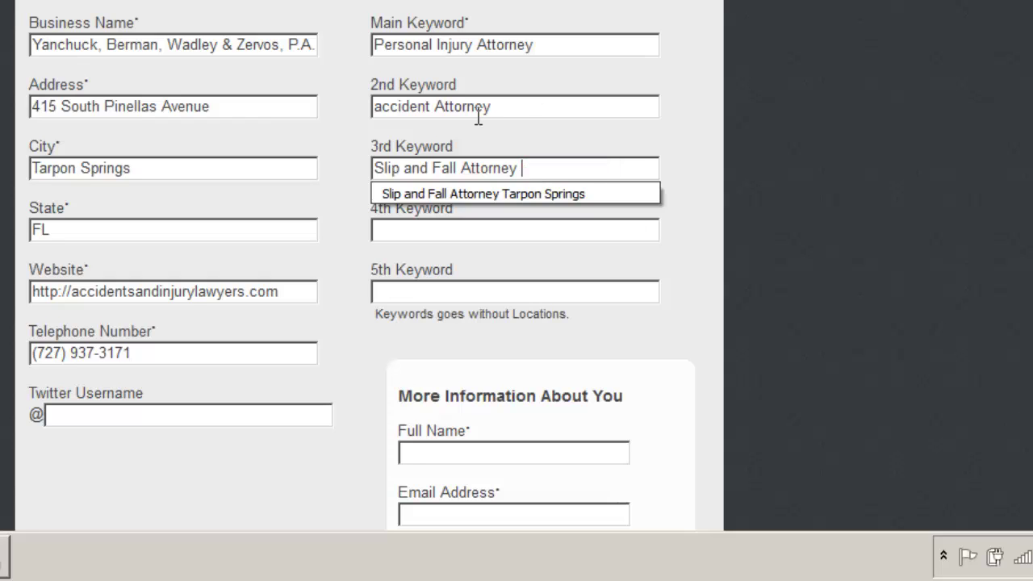
{"action": "left_click", "coordinate": [534, 130]}
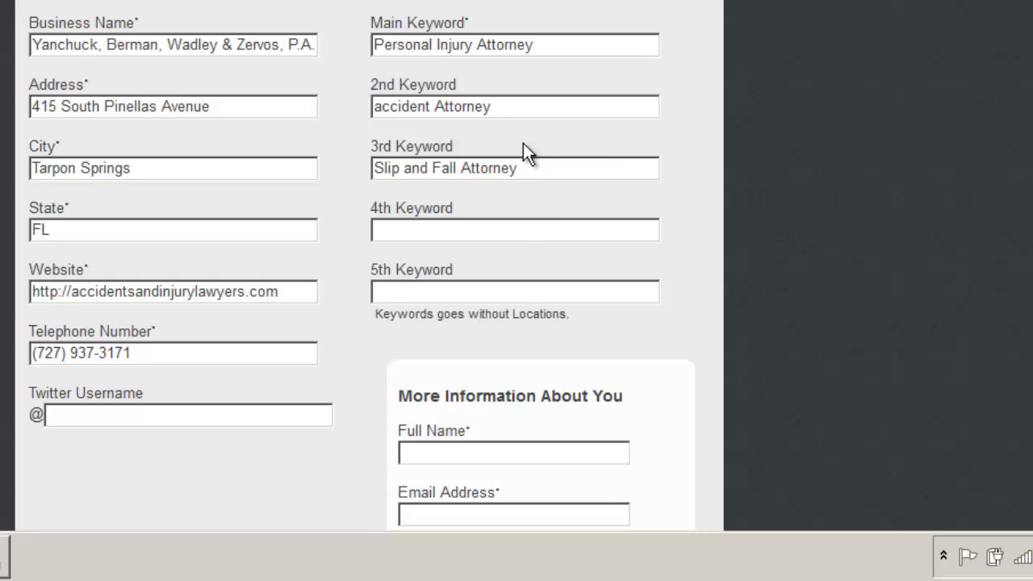
Set the 4th keyword to "Tarpon Spring Personal Injury Attorney".
{"action": "left_click", "coordinate": [516, 231]}
{"action": "left_click", "coordinate": [516, 230]}
{"action": "left_click", "coordinate": [503, 255]}
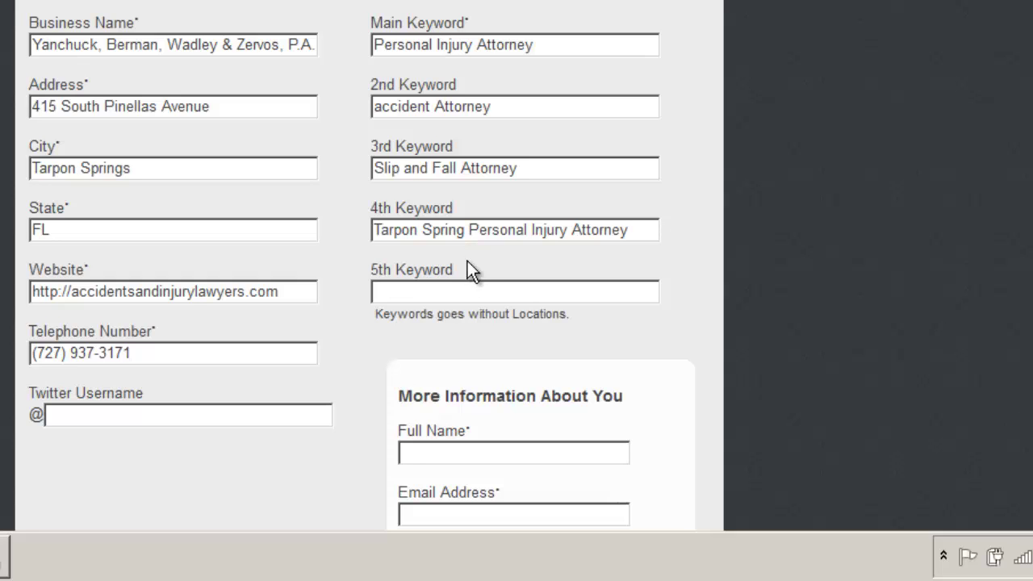
Set the 5th keyword to "Criminal Law Attorney", without the city name.
{"action": "left_click", "coordinate": [468, 289]}
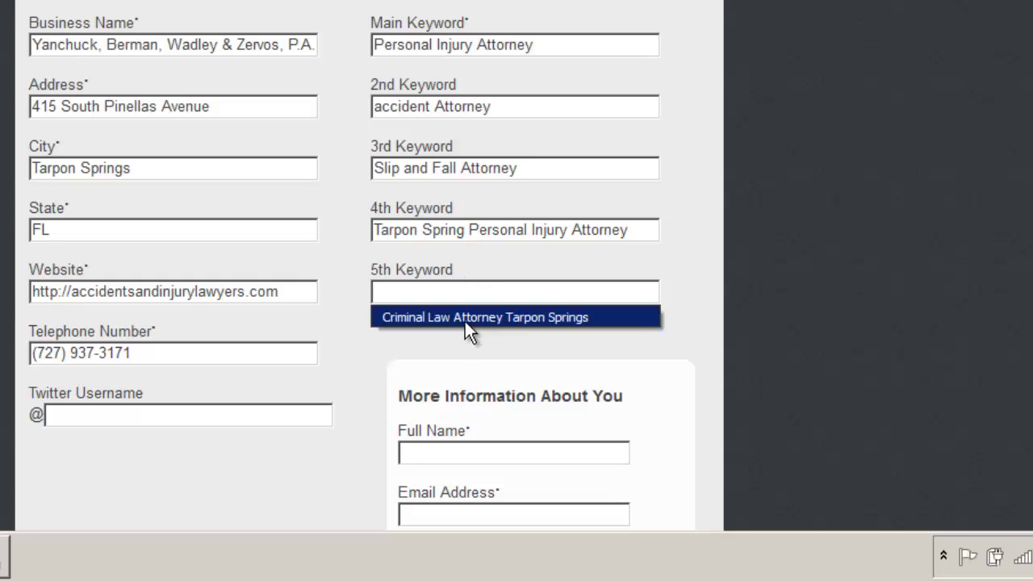
{"action": "left_click", "coordinate": [464, 319]}
{"action": "left_click_drag", "start_coordinate": [626, 292], "coordinate": [527, 305]}
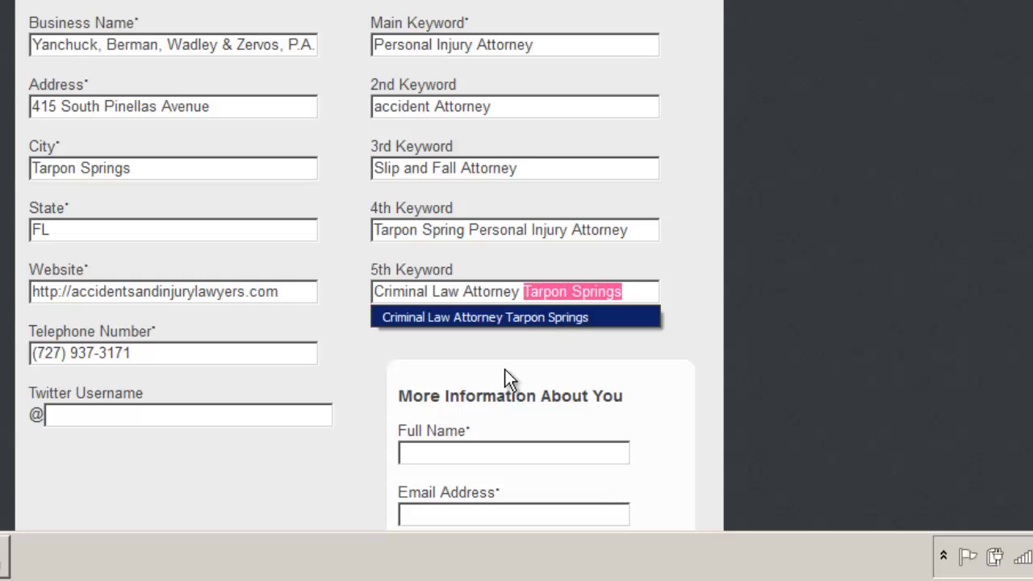
{"action": "key", "text": "BackSpace"}
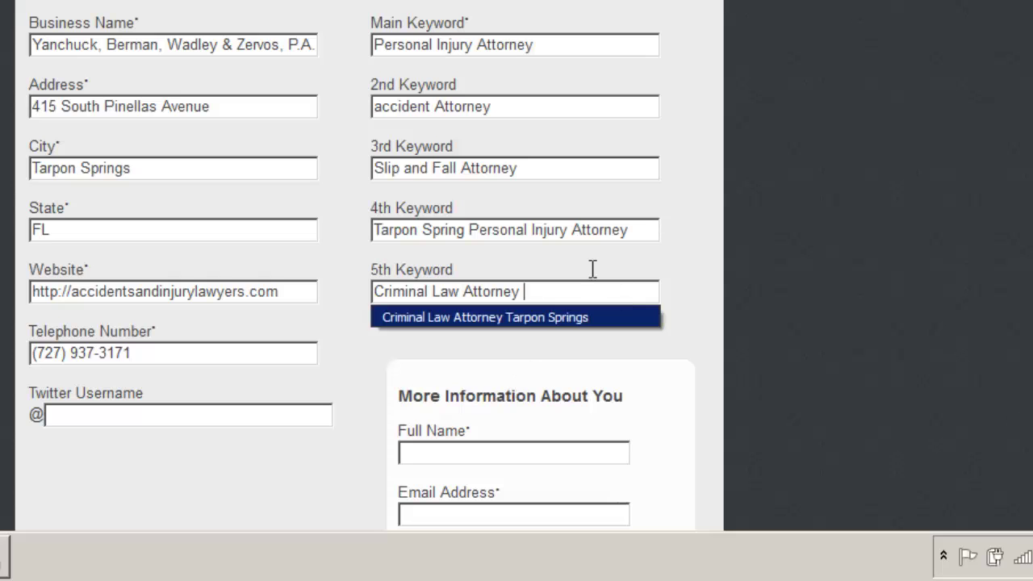
{"action": "left_click", "coordinate": [556, 261]}
Fill in the requester's full name under More Information About You.
{"action": "scroll", "coordinate": [558, 258], "scroll_direction": "down", "scroll_amount": 3}
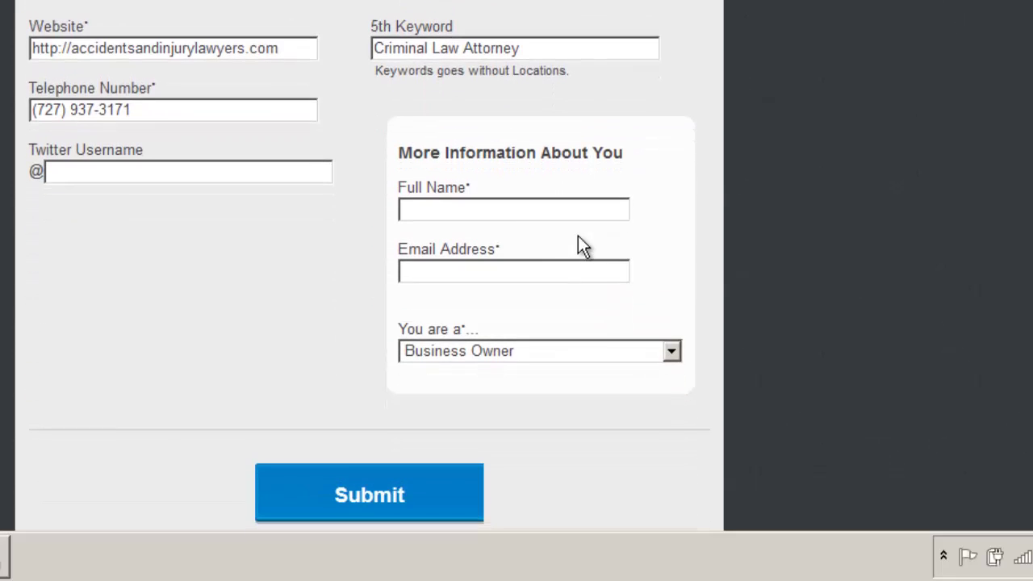
{"action": "left_click", "coordinate": [496, 210]}
{"action": "left_click", "coordinate": [497, 208]}
{"action": "left_click", "coordinate": [448, 236]}
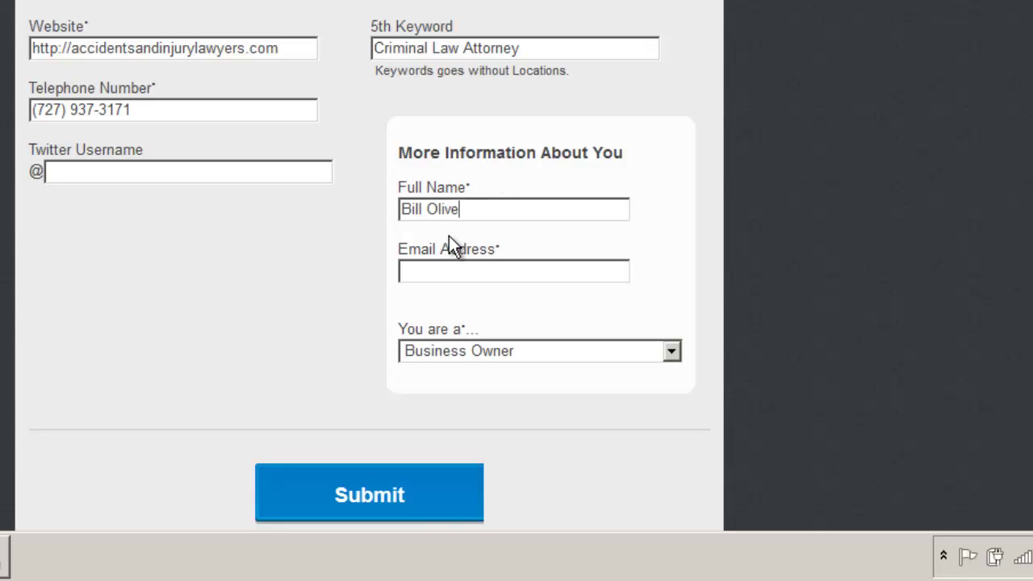
Fill in the requester's email address and set the requester's role to Reseller.
{"action": "left_click", "coordinate": [484, 270]}
{"action": "left_click", "coordinate": [482, 272]}
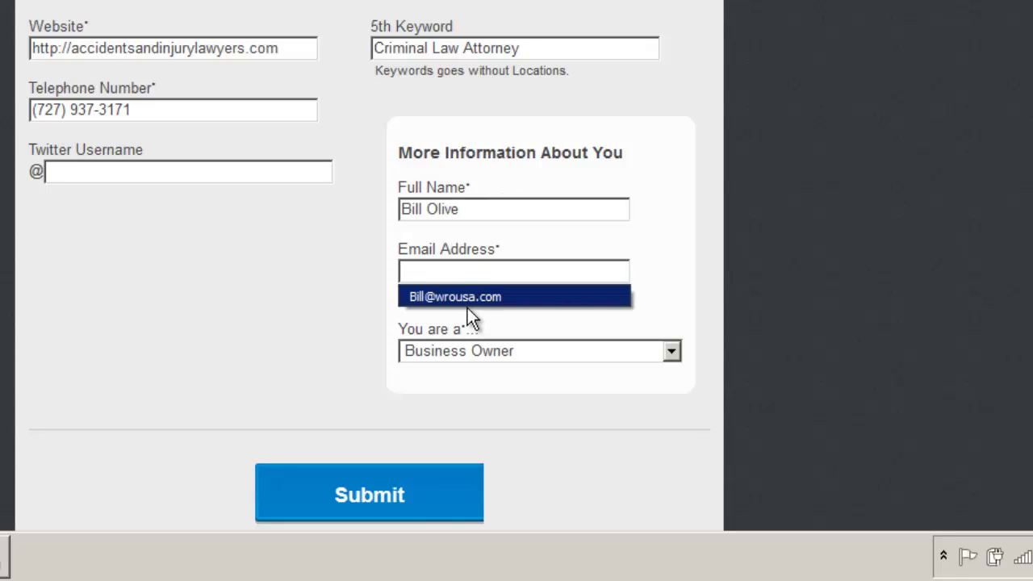
{"action": "left_click", "coordinate": [463, 296]}
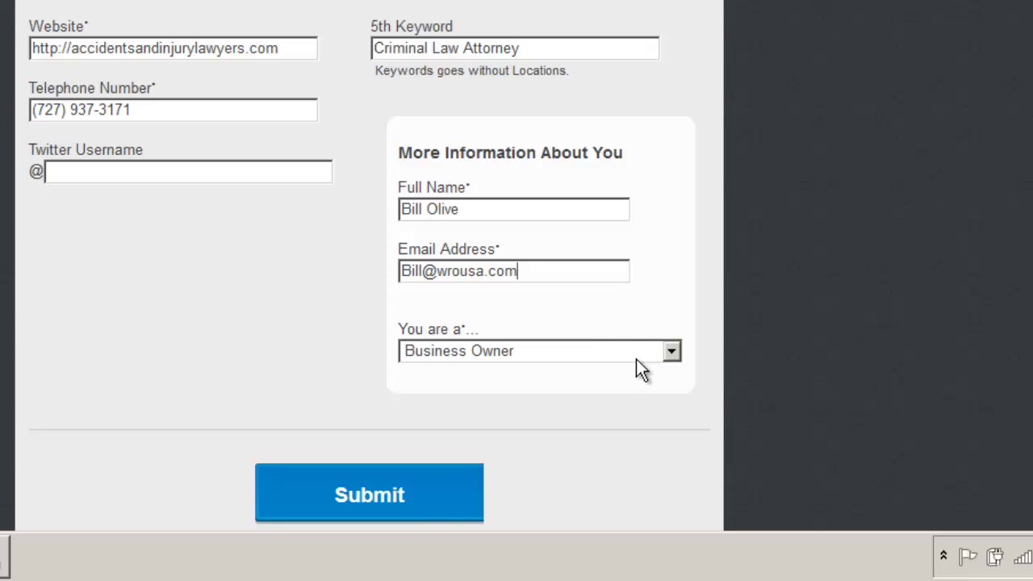
{"action": "left_click", "coordinate": [672, 352]}
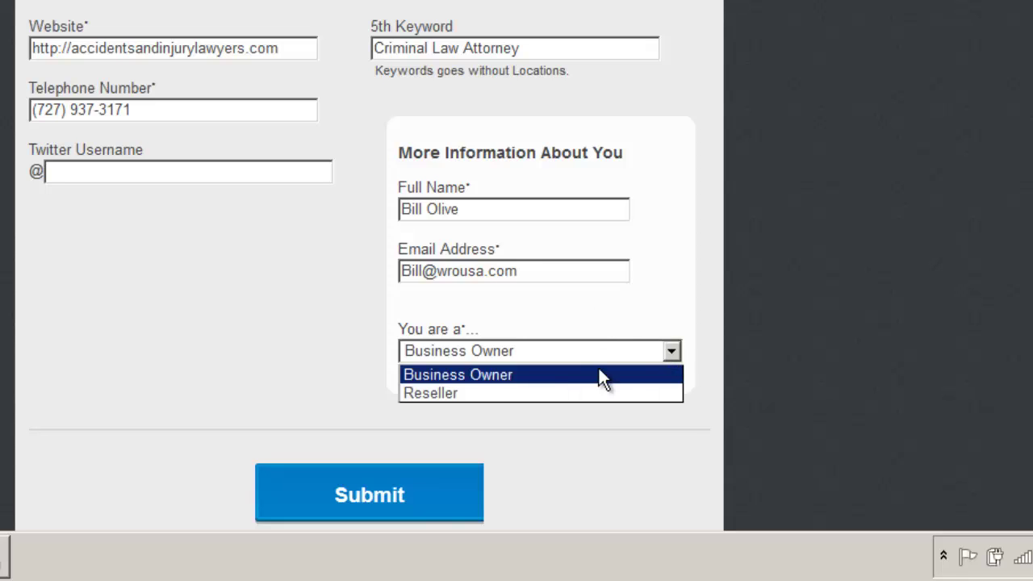
{"action": "left_click", "coordinate": [454, 393]}
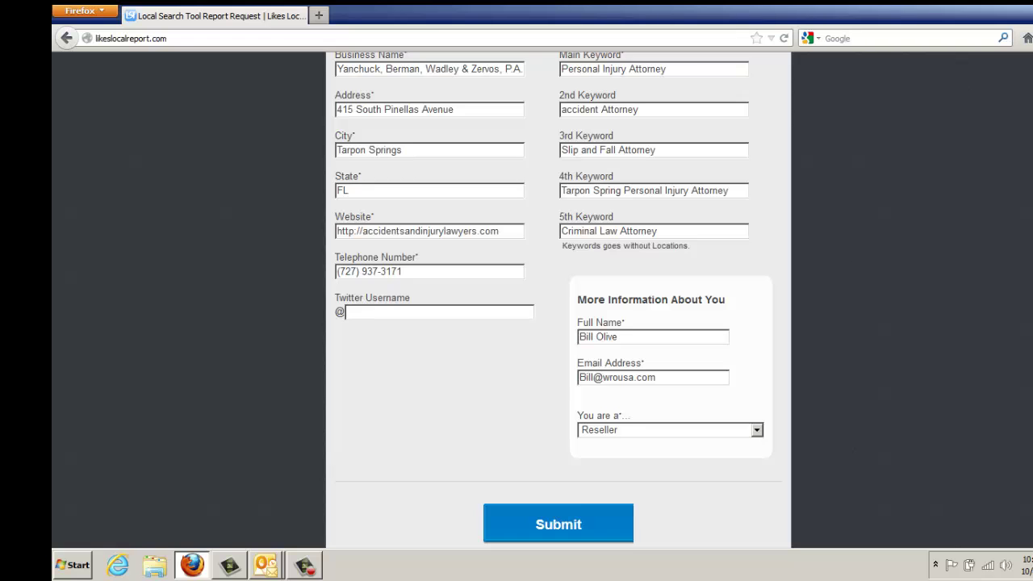
Switch to Outlook and bring up the Likes Local Reporting Tool Report message.
{"action": "key", "text": "super+d"}
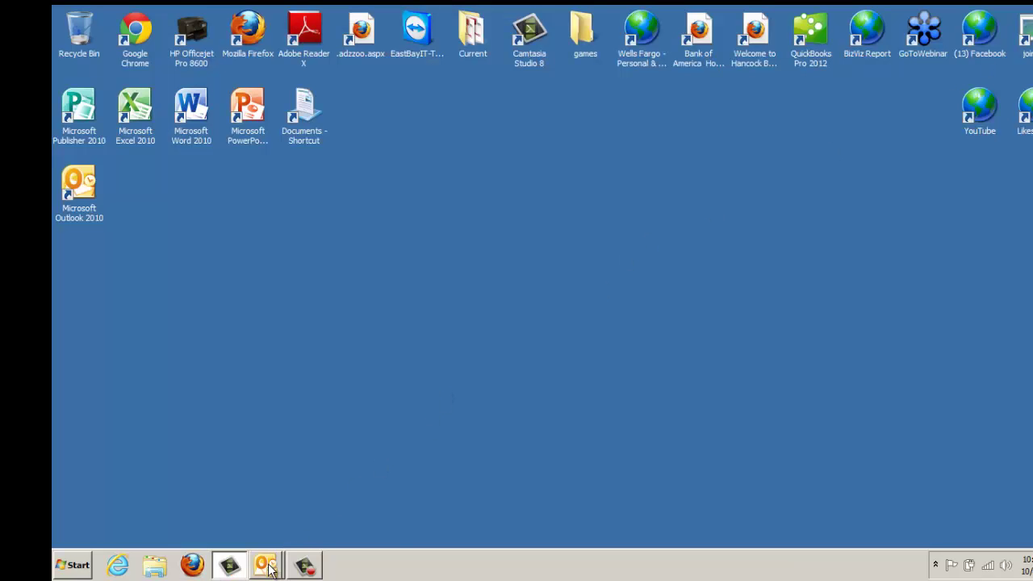
{"action": "mouse_move", "coordinate": [267, 565]}
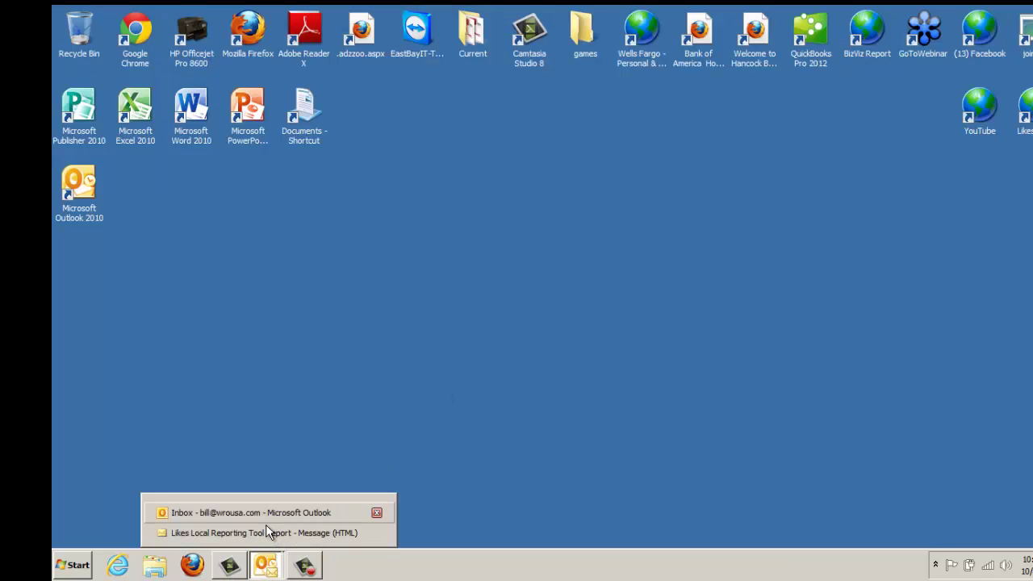
{"action": "left_click", "coordinate": [268, 533]}
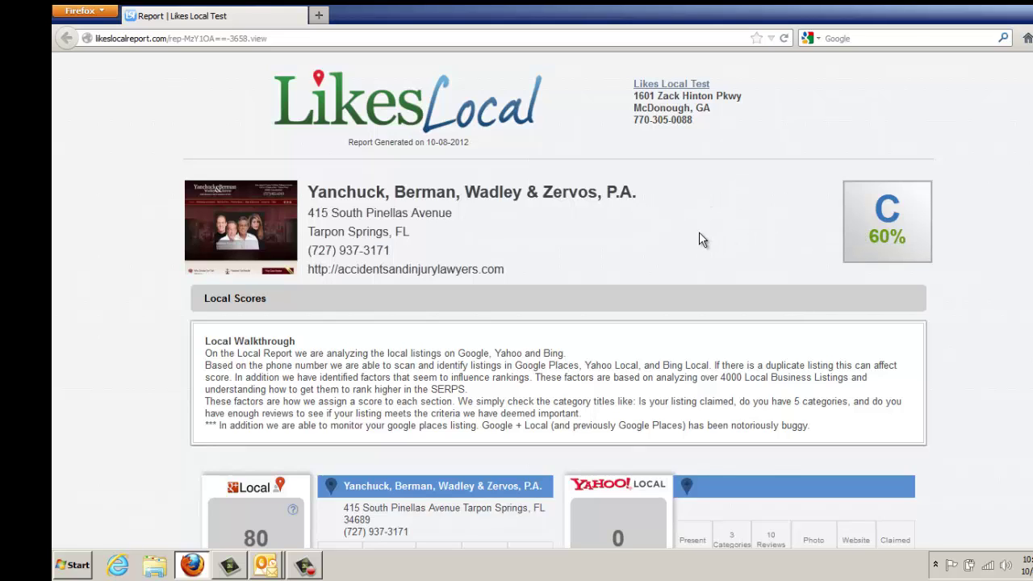
Review the report's local scores for Google, Yahoo and Bing, the directory listings and the competition citation comparison.
{"action": "scroll", "coordinate": [410, 234], "scroll_direction": "down", "scroll_amount": 5}
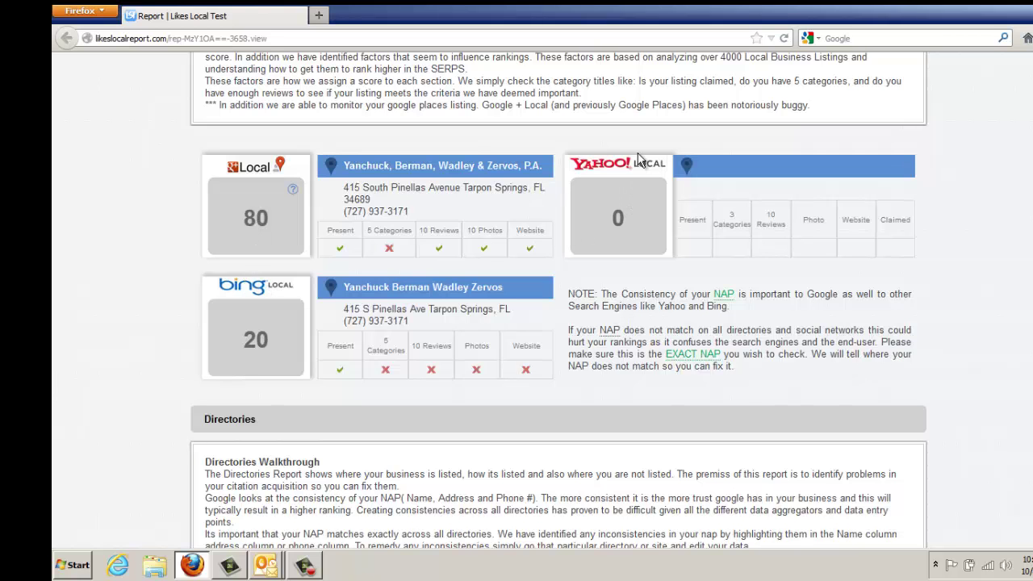
{"action": "scroll", "coordinate": [452, 242], "scroll_direction": "down", "scroll_amount": 2}
{"action": "scroll", "coordinate": [526, 177], "scroll_direction": "down", "scroll_amount": 8}
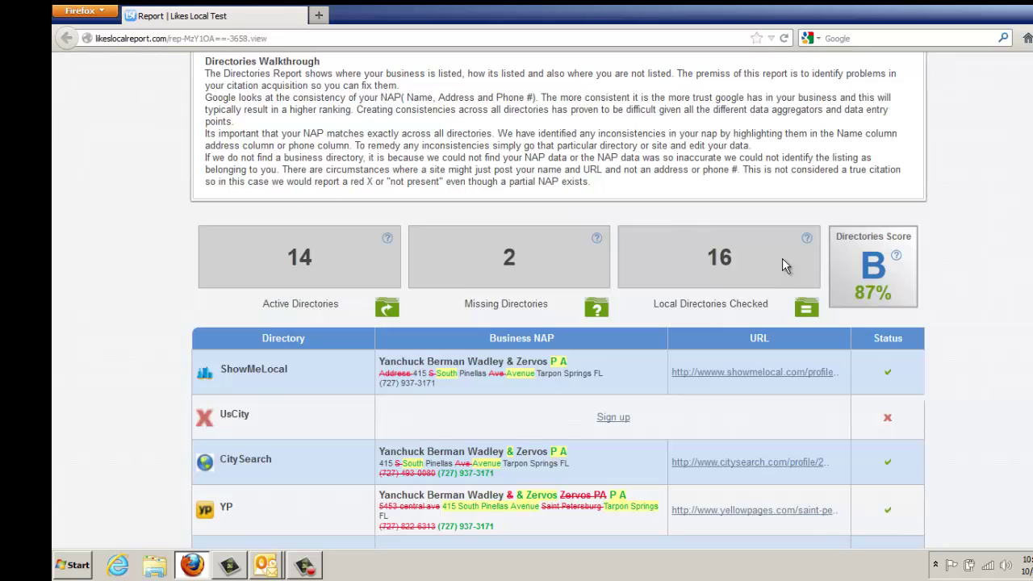
{"action": "scroll", "coordinate": [780, 266], "scroll_direction": "down", "scroll_amount": 10}
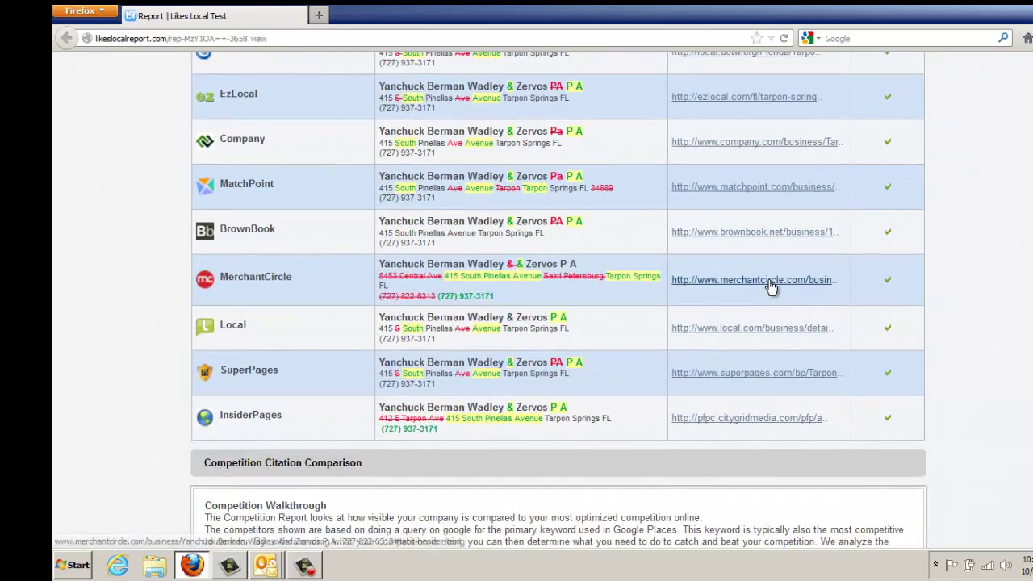
{"action": "scroll", "coordinate": [770, 288], "scroll_direction": "down", "scroll_amount": 5}
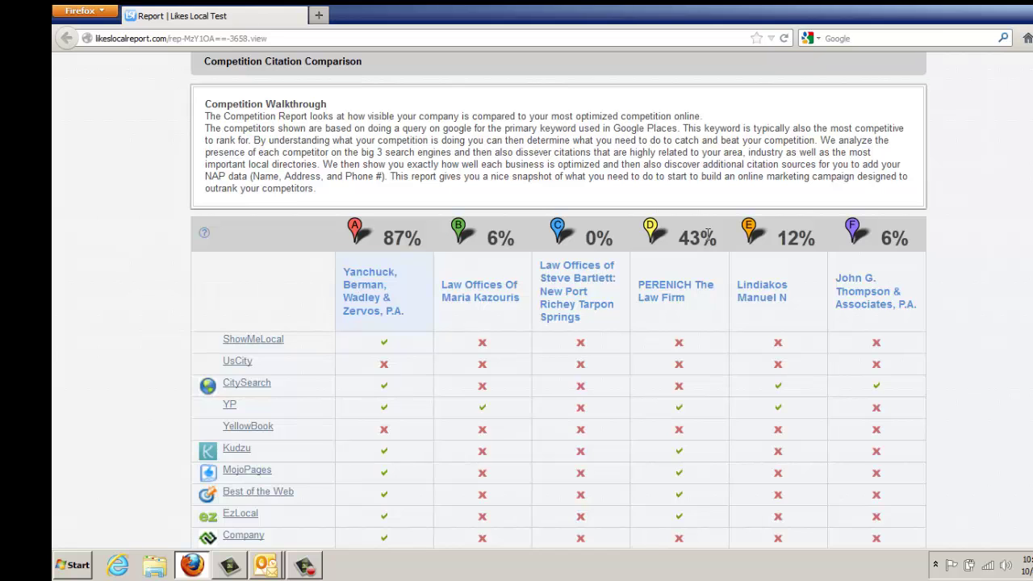
{"action": "scroll", "coordinate": [805, 315], "scroll_direction": "down", "scroll_amount": 1}
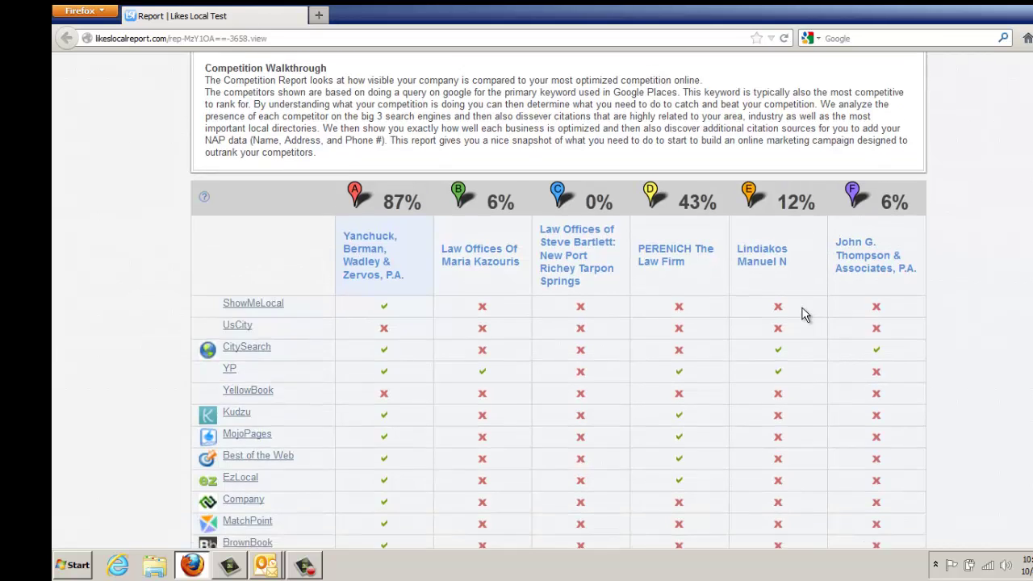
Examine the competitor map, the review management scores and the web mentions in the report's reputation section.
{"action": "scroll", "coordinate": [805, 315], "scroll_direction": "down", "scroll_amount": 15}
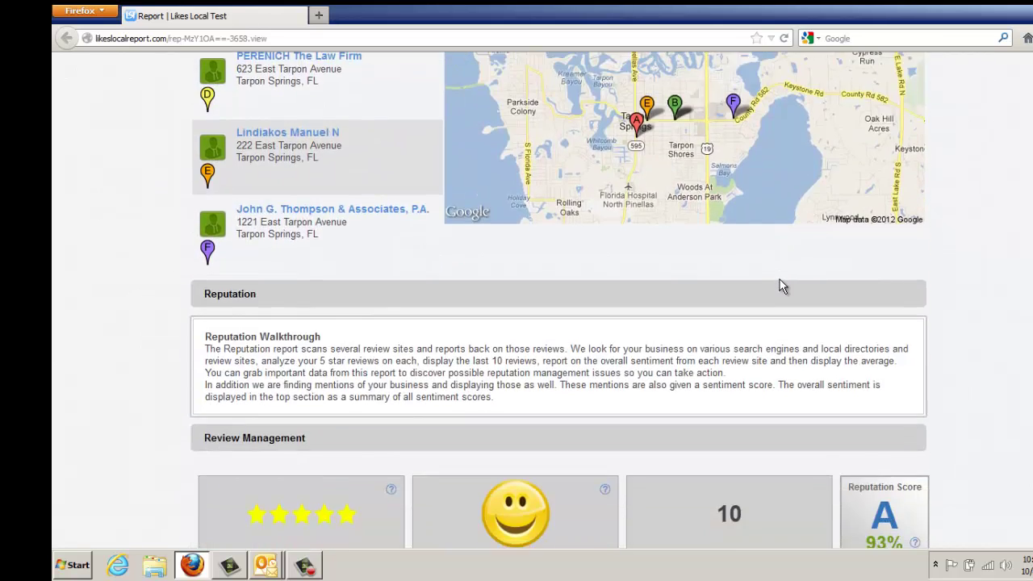
{"action": "scroll", "coordinate": [778, 291], "scroll_direction": "down", "scroll_amount": 5}
{"action": "scroll", "coordinate": [312, 142], "scroll_direction": "up", "scroll_amount": 2}
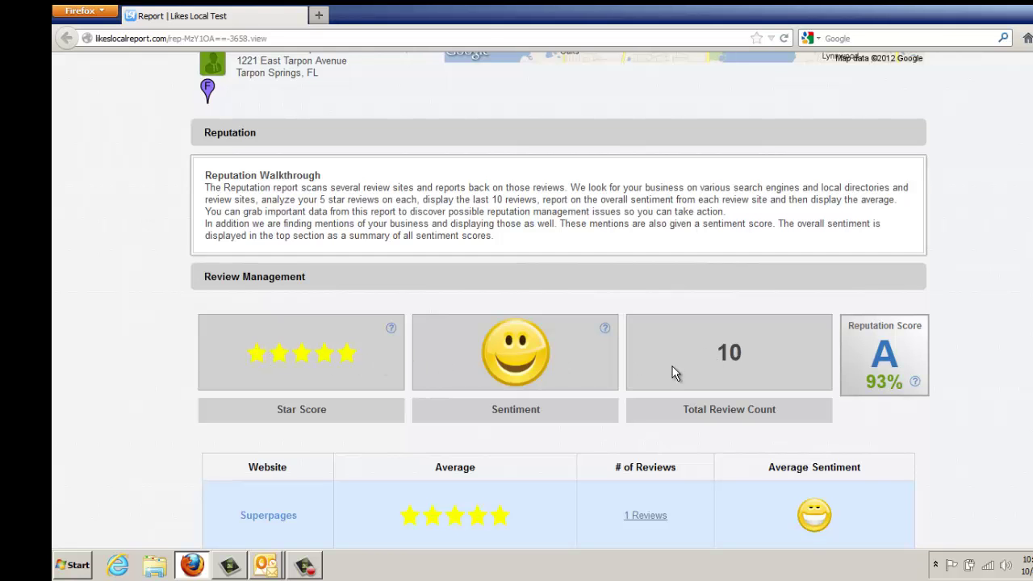
{"action": "scroll", "coordinate": [706, 371], "scroll_direction": "down", "scroll_amount": 10}
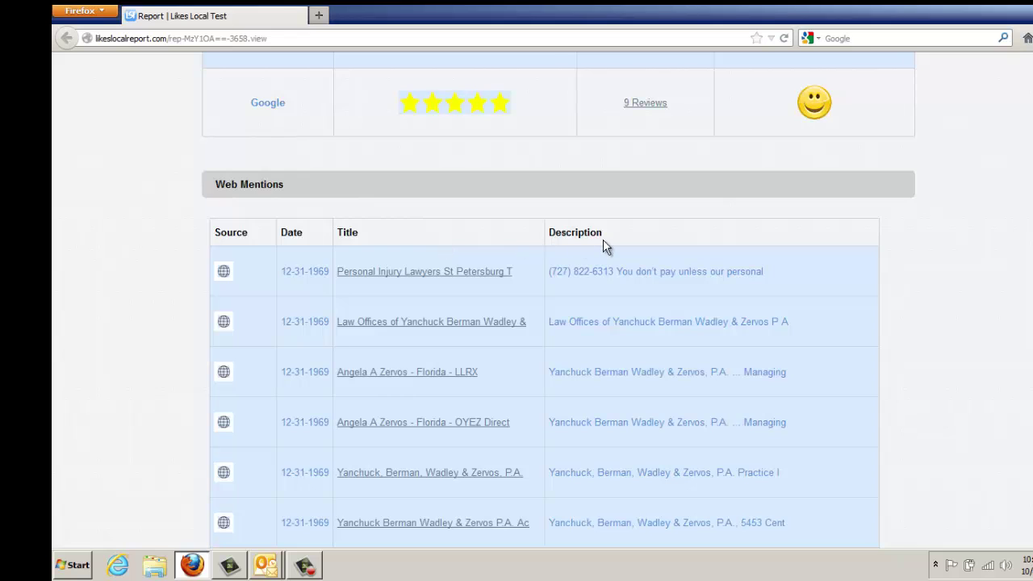
{"action": "scroll", "coordinate": [586, 280], "scroll_direction": "down", "scroll_amount": 3}
{"action": "scroll", "coordinate": [586, 279], "scroll_direction": "down", "scroll_amount": 20}
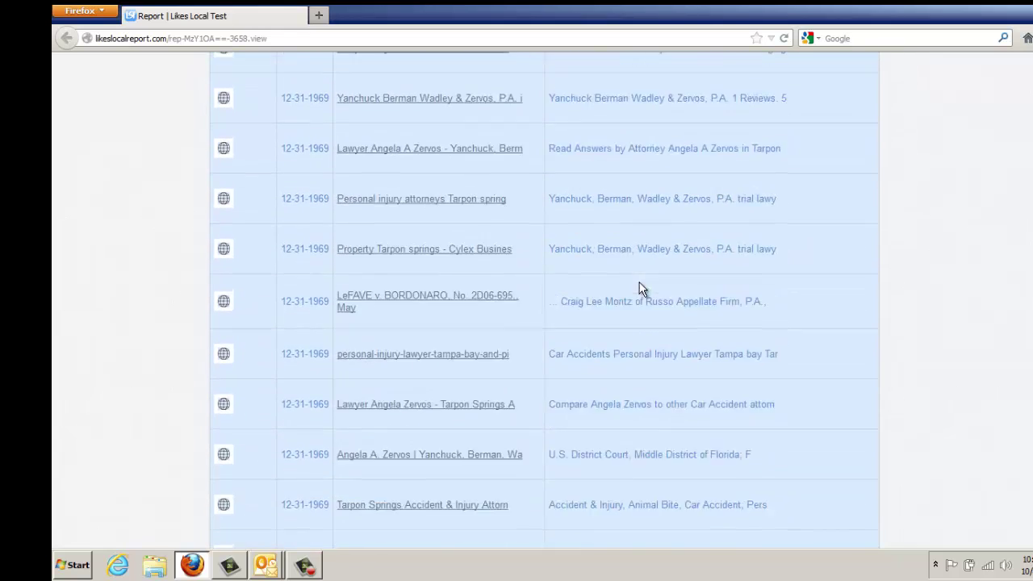
Check the keyword rankings and social media scores, and return to the report's overall grade.
{"action": "scroll", "coordinate": [658, 287], "scroll_direction": "down", "scroll_amount": 10}
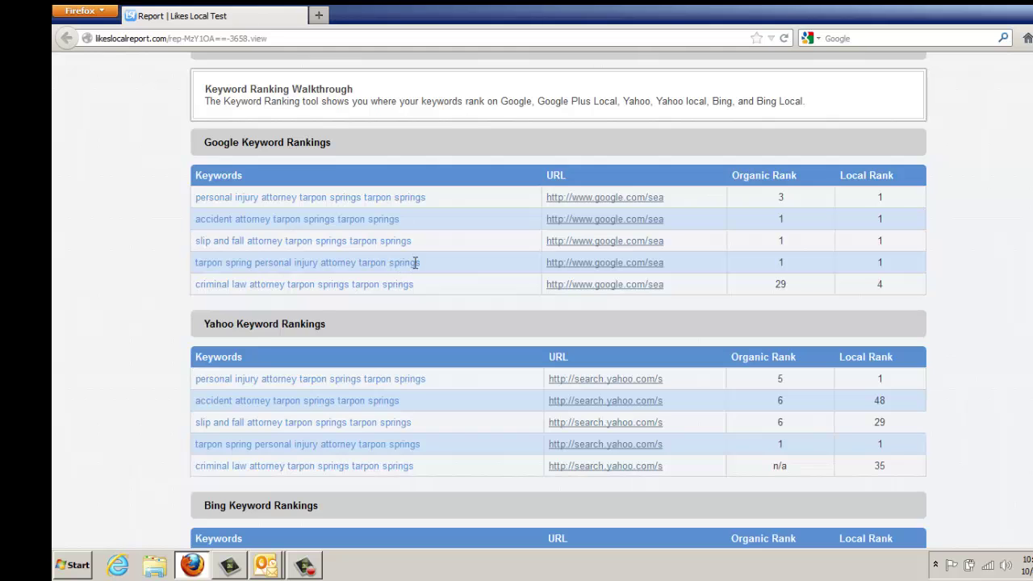
{"action": "scroll", "coordinate": [408, 312], "scroll_direction": "down", "scroll_amount": 10}
{"action": "scroll", "coordinate": [570, 369], "scroll_direction": "down", "scroll_amount": 6}
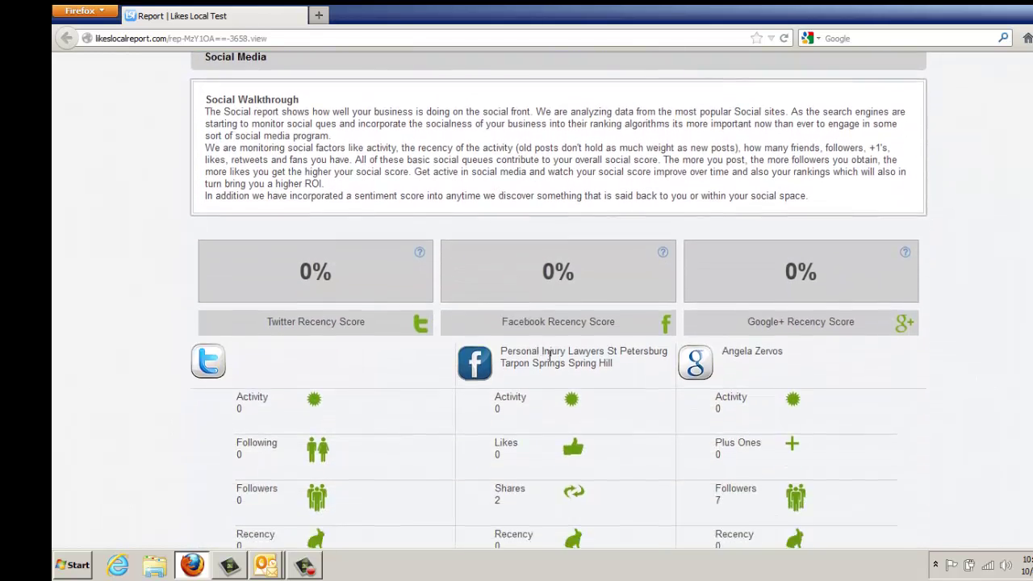
{"action": "scroll", "coordinate": [615, 380], "scroll_direction": "up", "scroll_amount": 20}
{"action": "scroll", "coordinate": [565, 339], "scroll_direction": "up", "scroll_amount": 20}
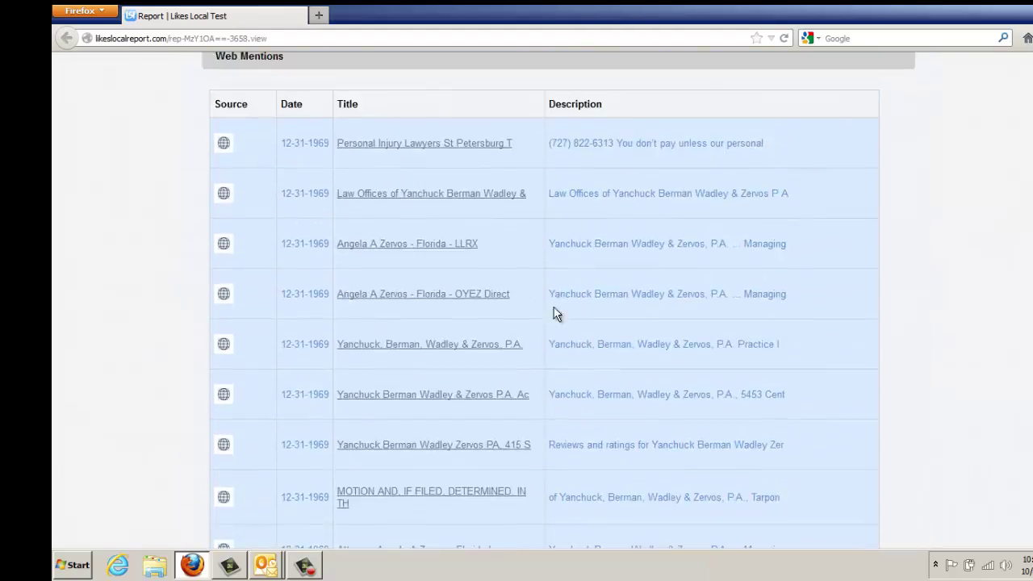
{"action": "scroll", "coordinate": [557, 264], "scroll_direction": "up", "scroll_amount": 20}
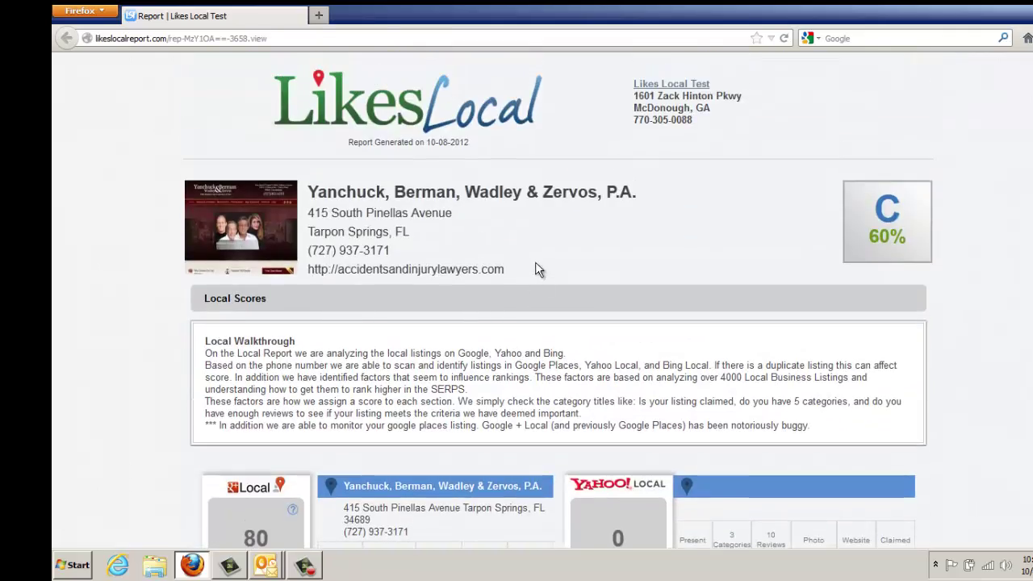